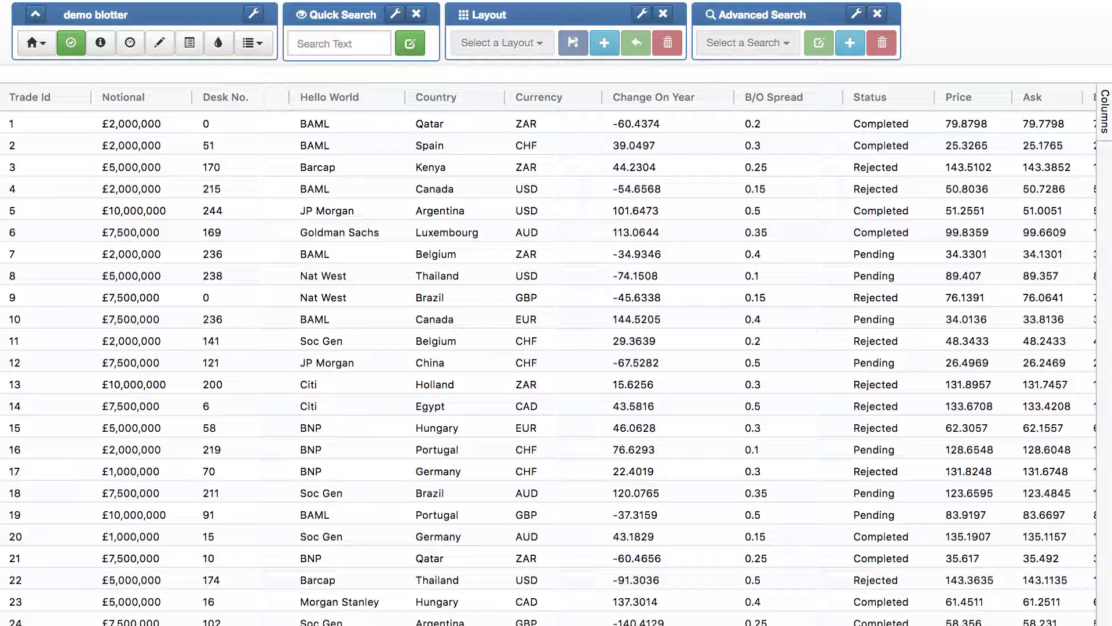
Step: Add the Alert toolbar to the dashboard's visible toolbars and remove the Advanced Search toolbar
click(129, 45)
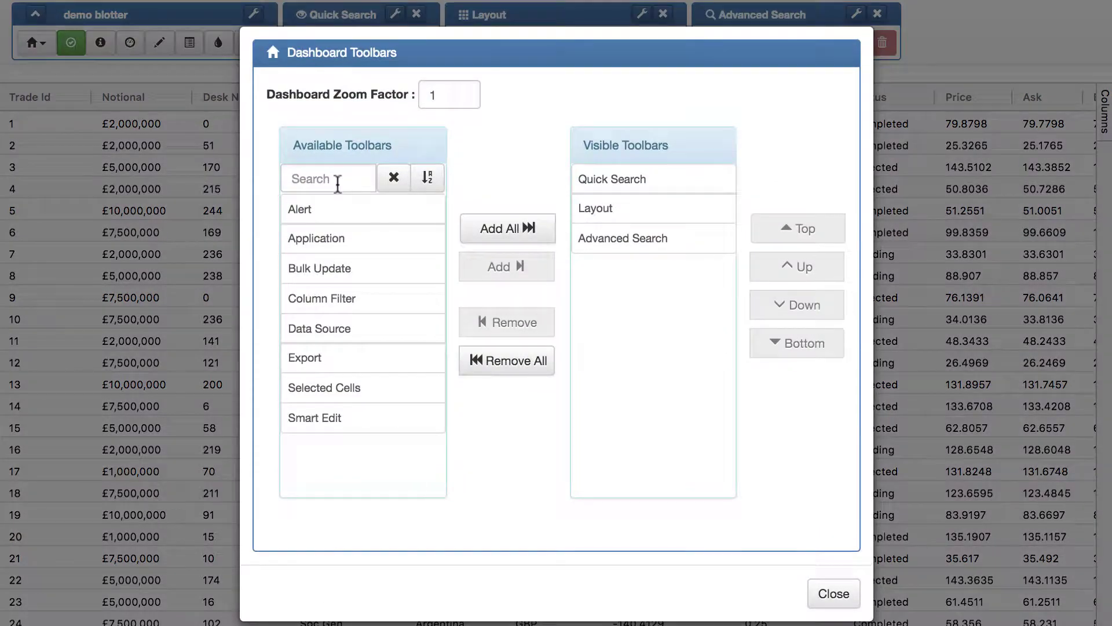
click(322, 215)
click(490, 265)
click(604, 246)
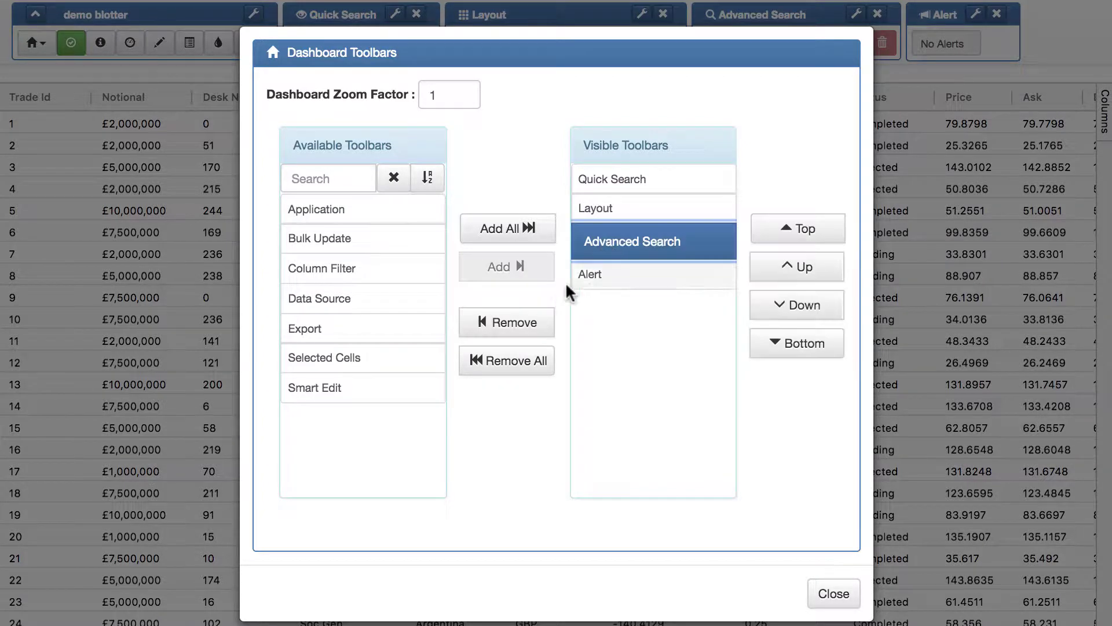
click(530, 323)
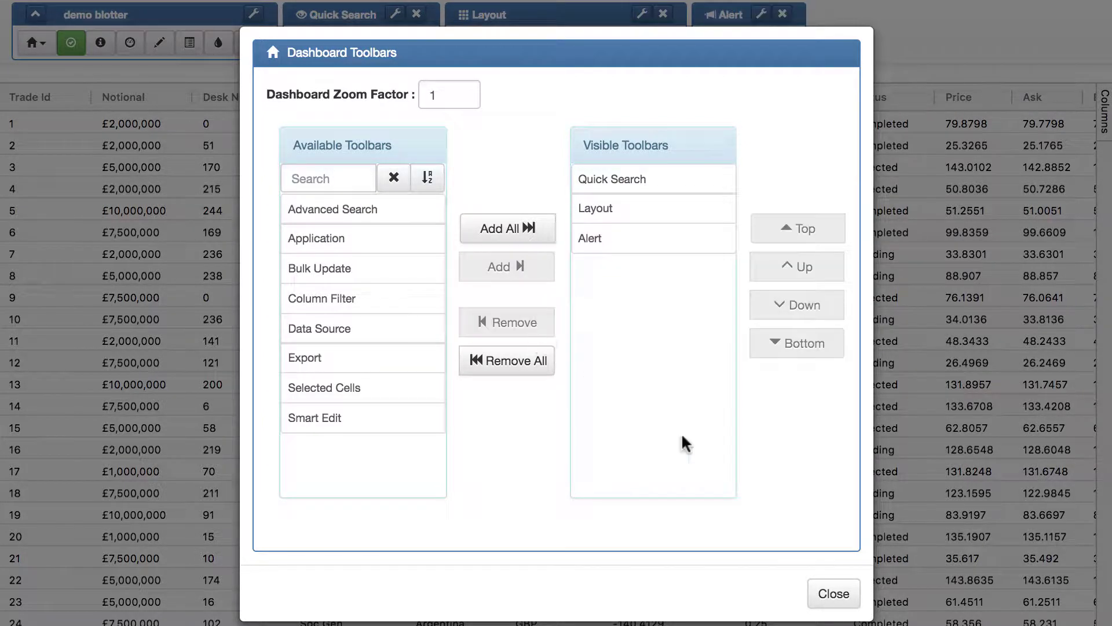
click(833, 592)
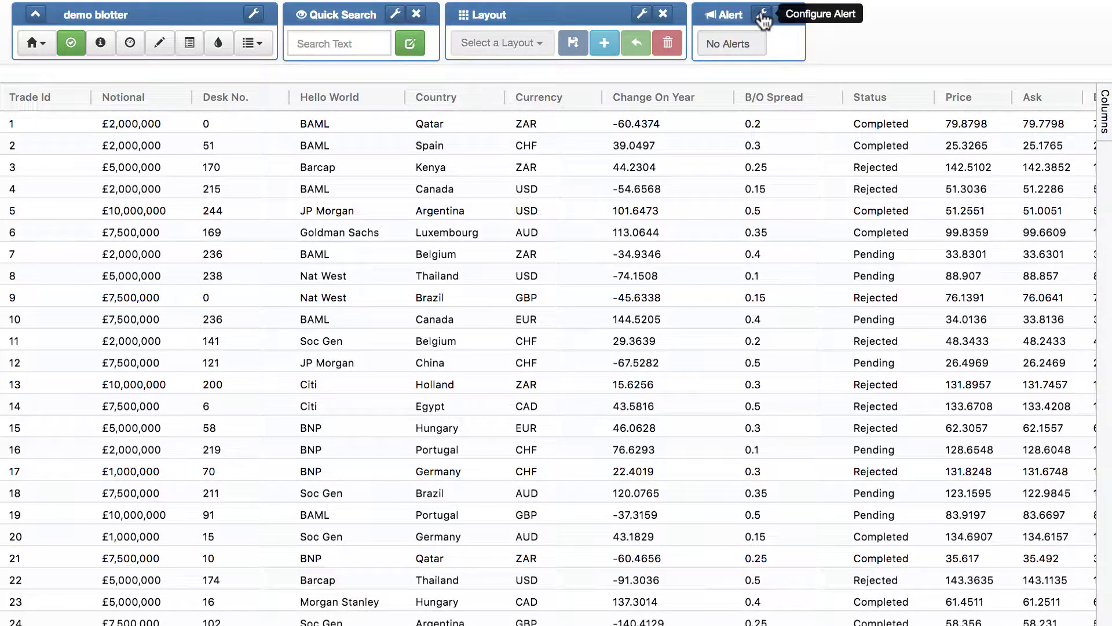
Step: Start a new alert definition for the B/O Spread column
click(761, 14)
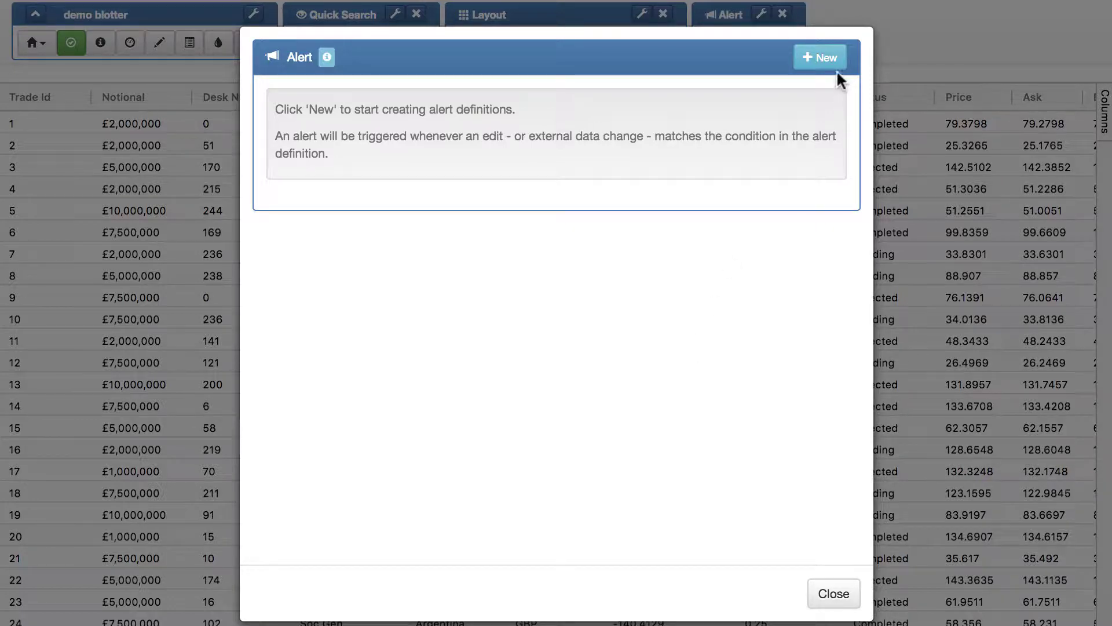
click(824, 57)
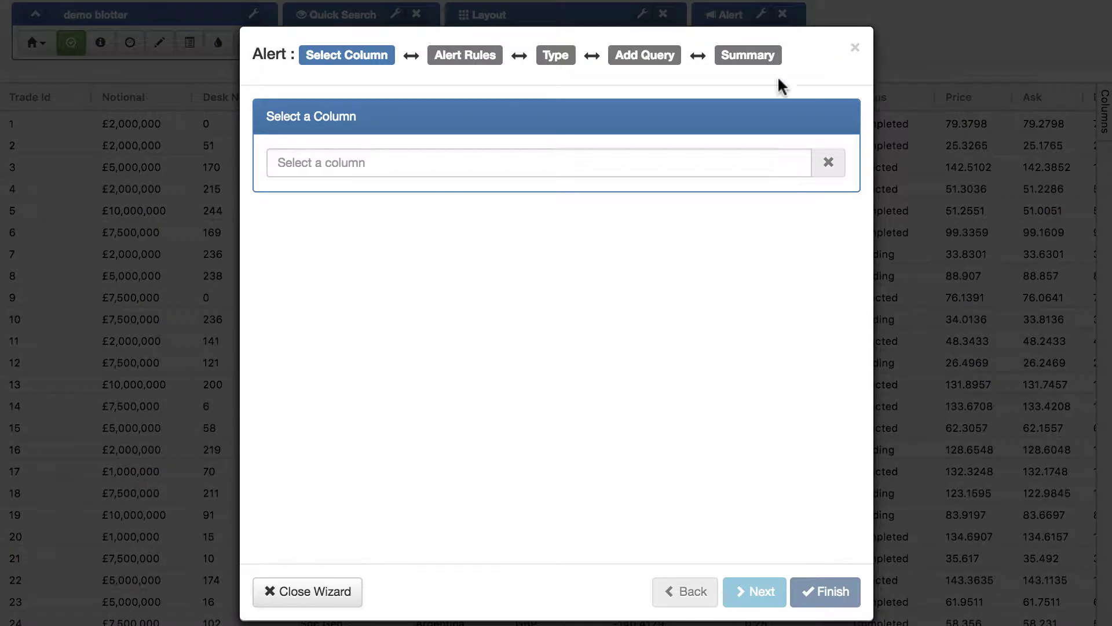
click(701, 159)
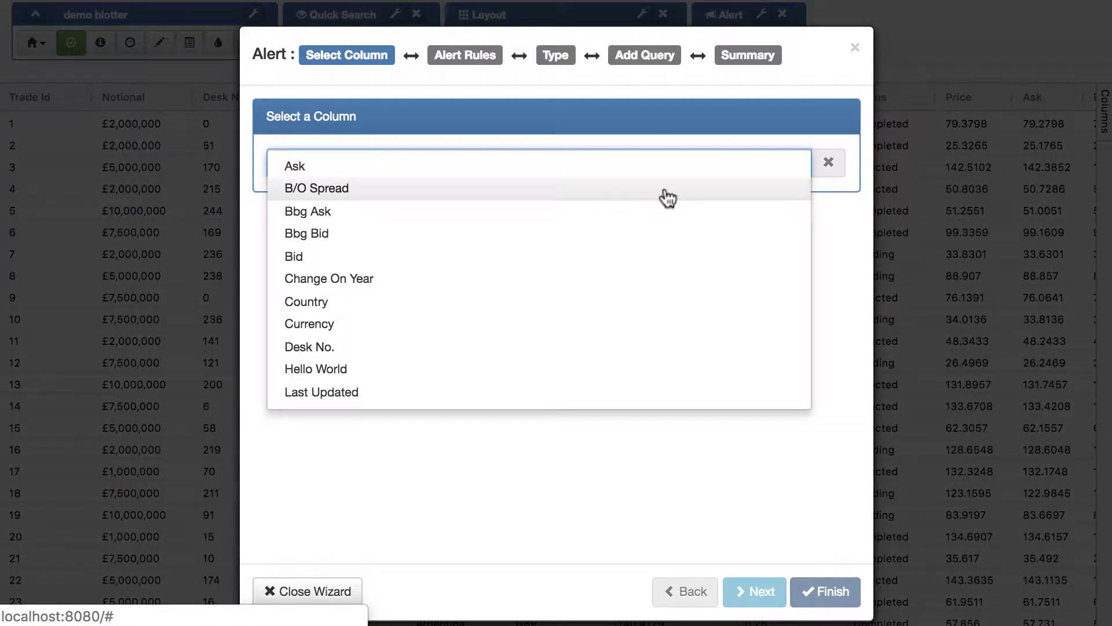
click(666, 189)
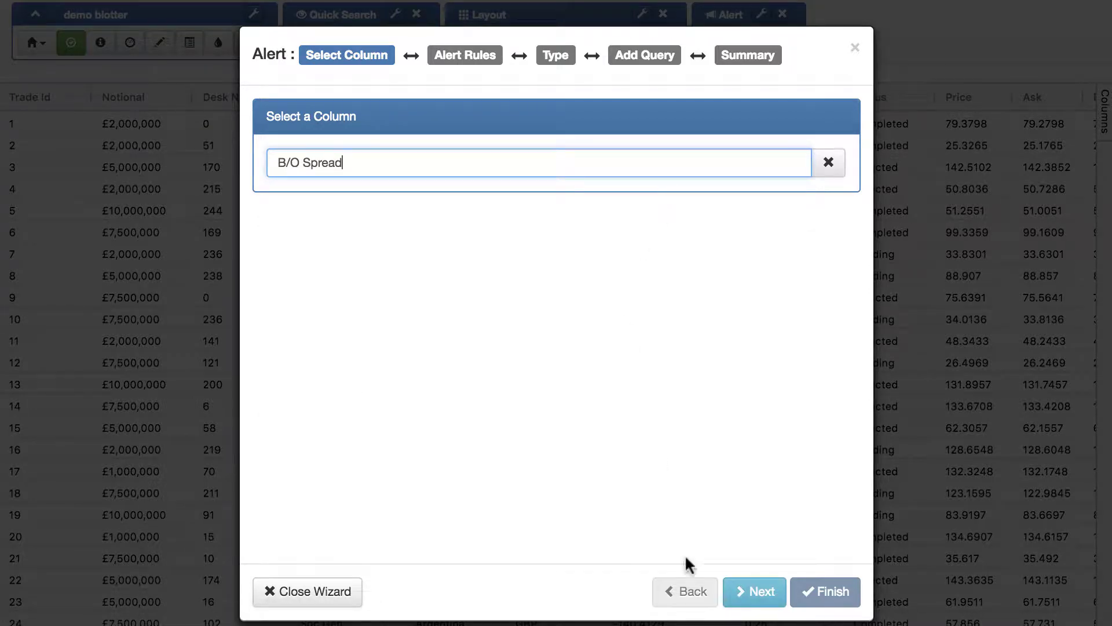
click(751, 596)
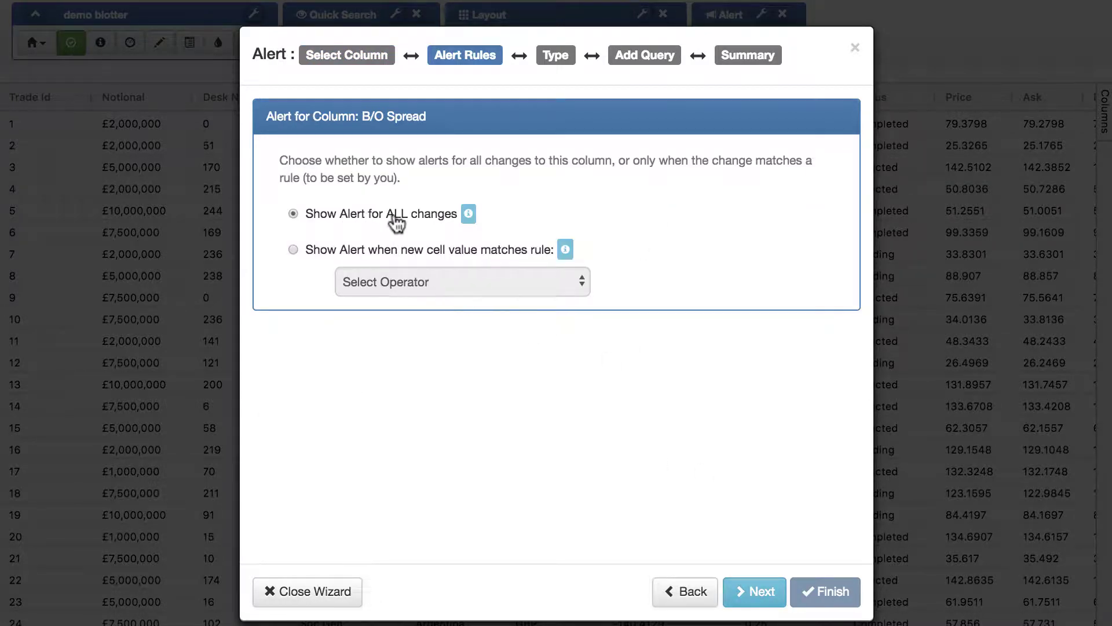
Step: Set the alert rule to trigger when the new cell value is Greater Than 15
click(384, 257)
click(435, 282)
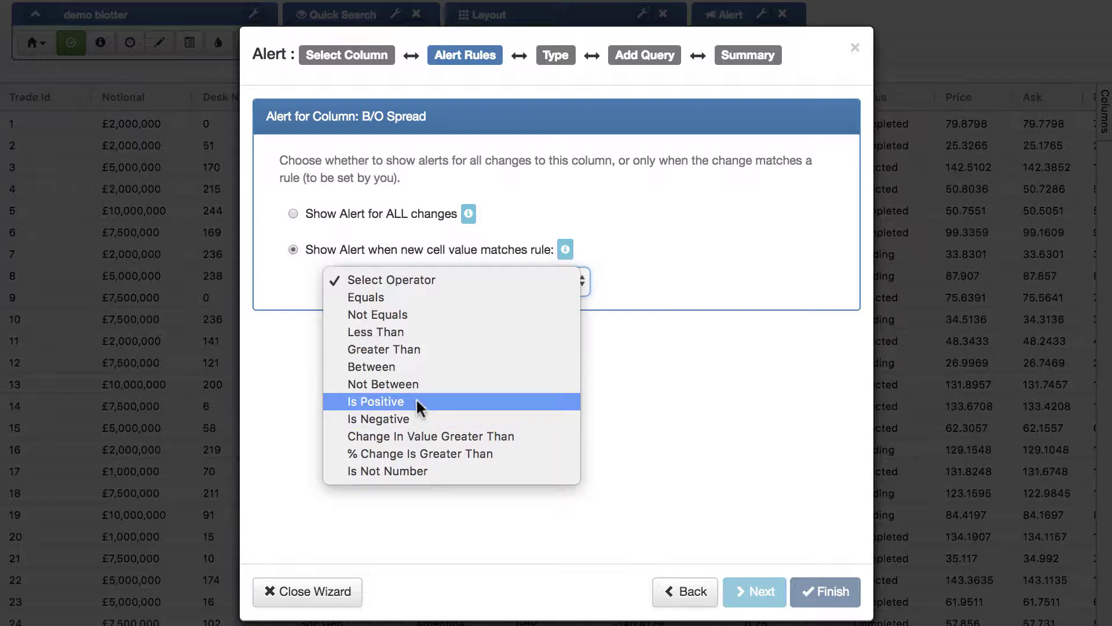
click(453, 343)
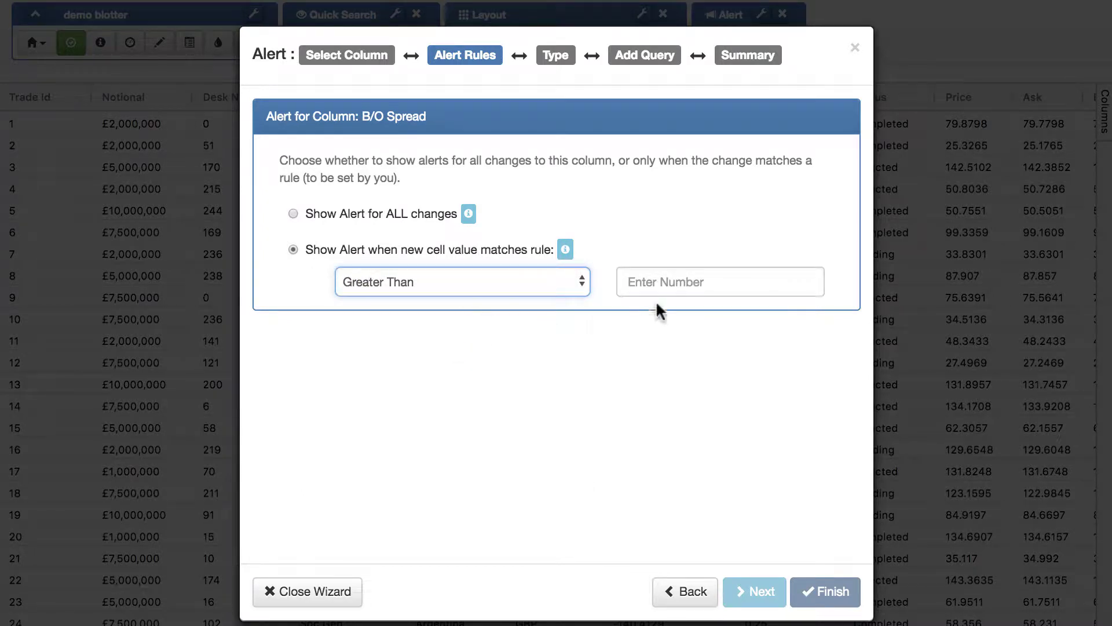
click(660, 280)
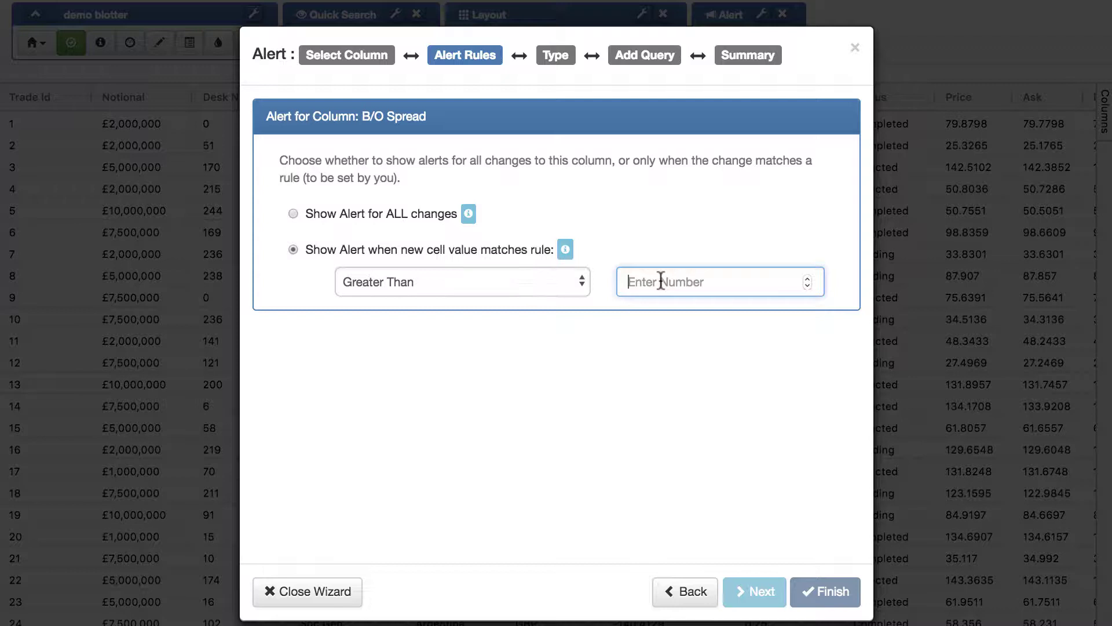
text(15)
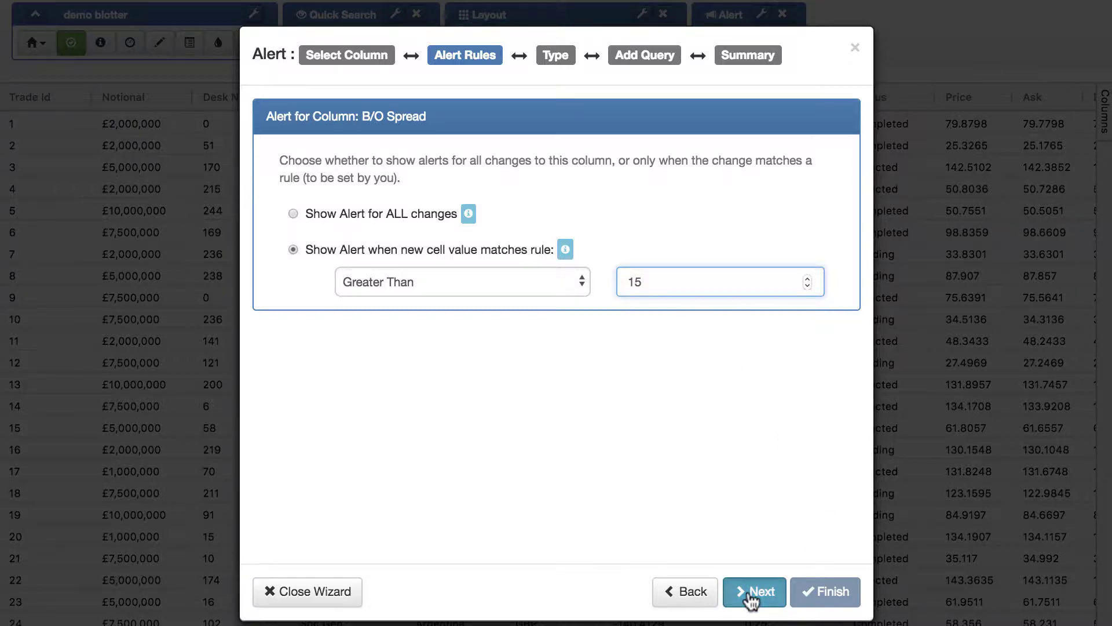
click(754, 592)
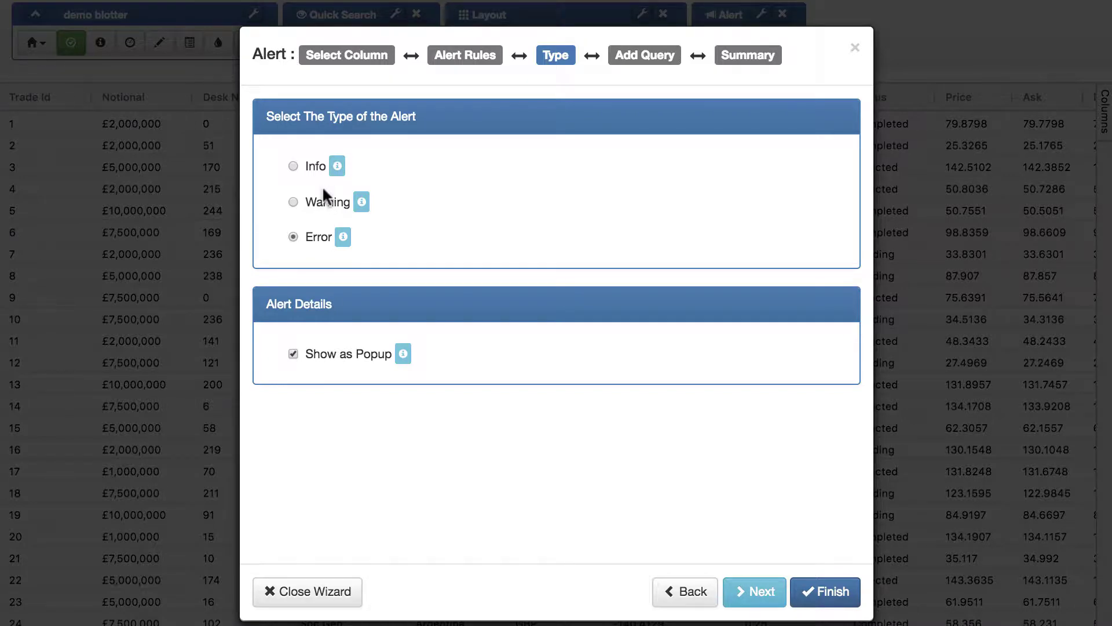
Step: Set the alert type to Warning and finish the definition without a validation query
click(321, 205)
click(752, 592)
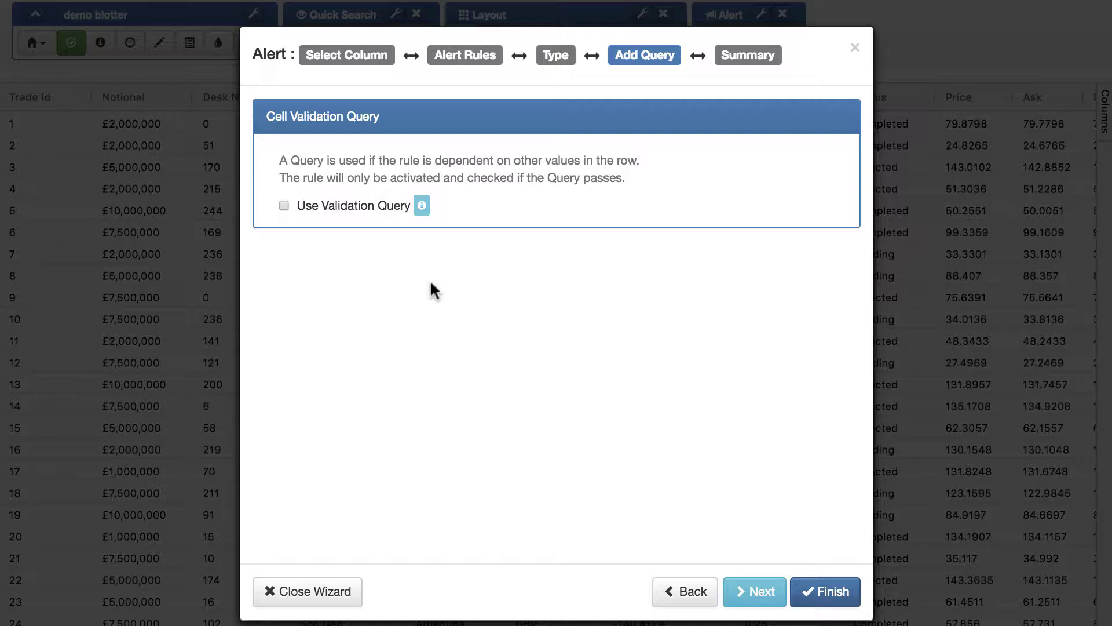
click(830, 598)
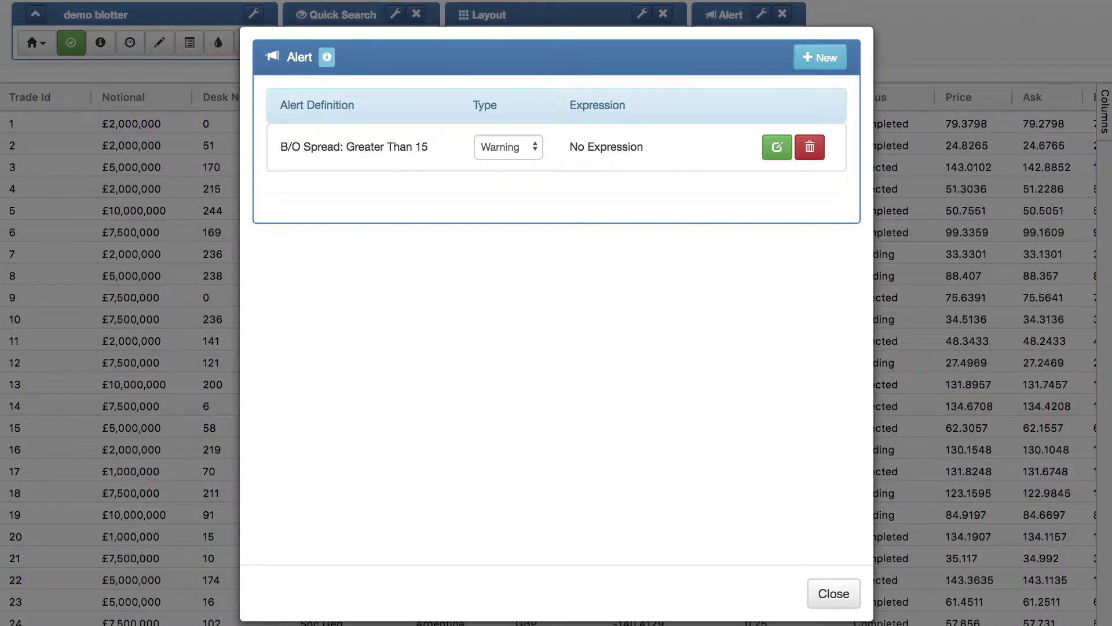
click(830, 602)
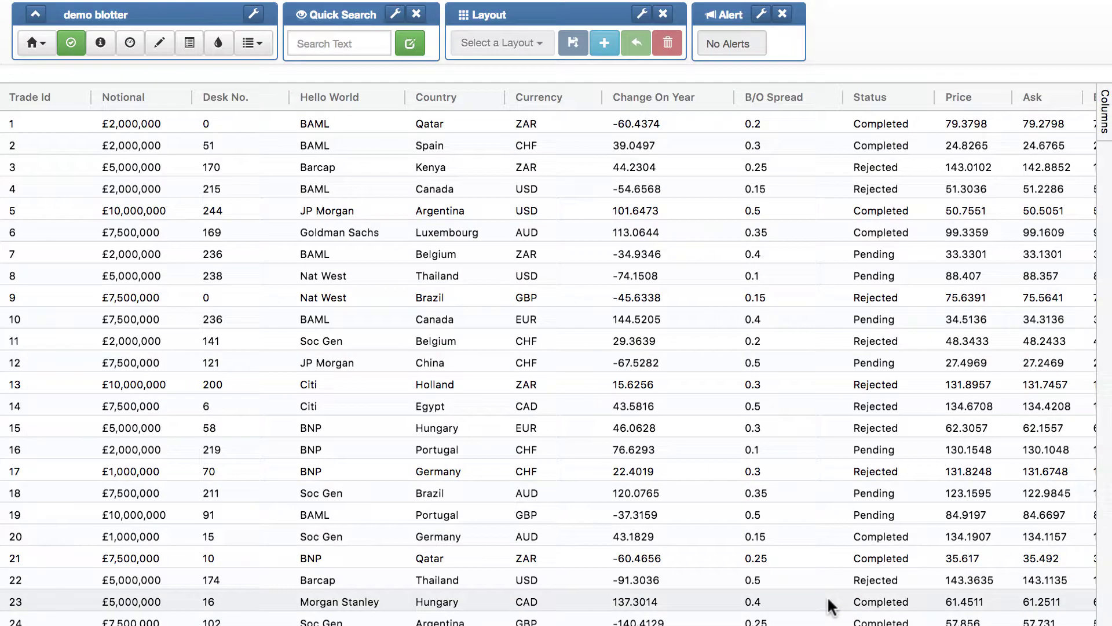
Step: Set the B/O Spread of trade 7 to 11
click(774, 248)
double_click(774, 248)
text(11)
click(790, 322)
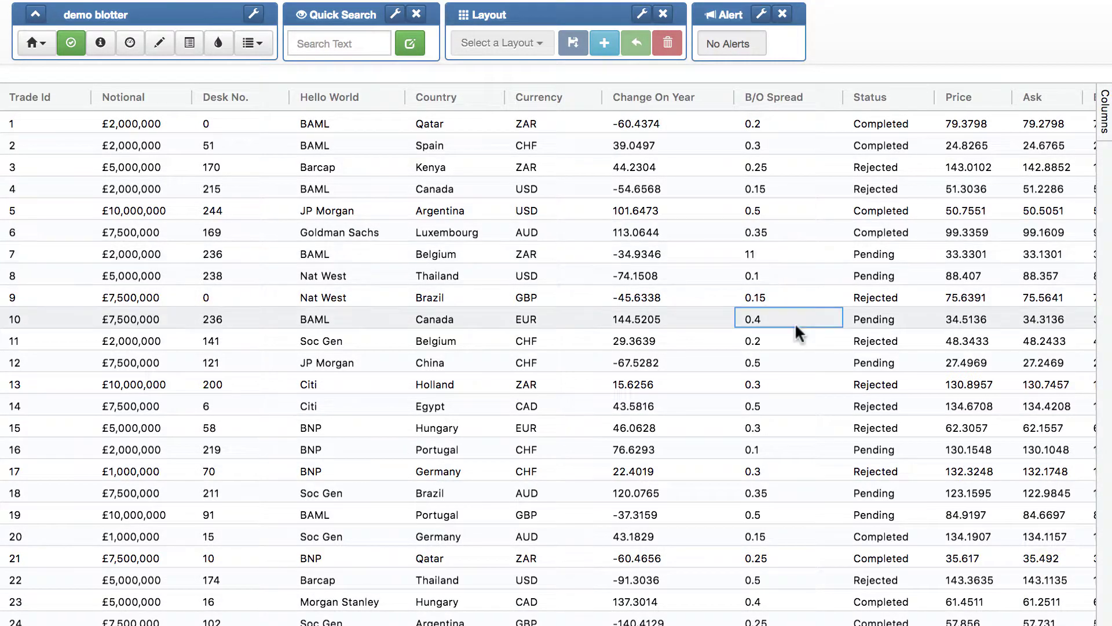
Step: Set the B/O Spread of trade 10 to 17 and dismiss the alert popup
double_click(784, 316)
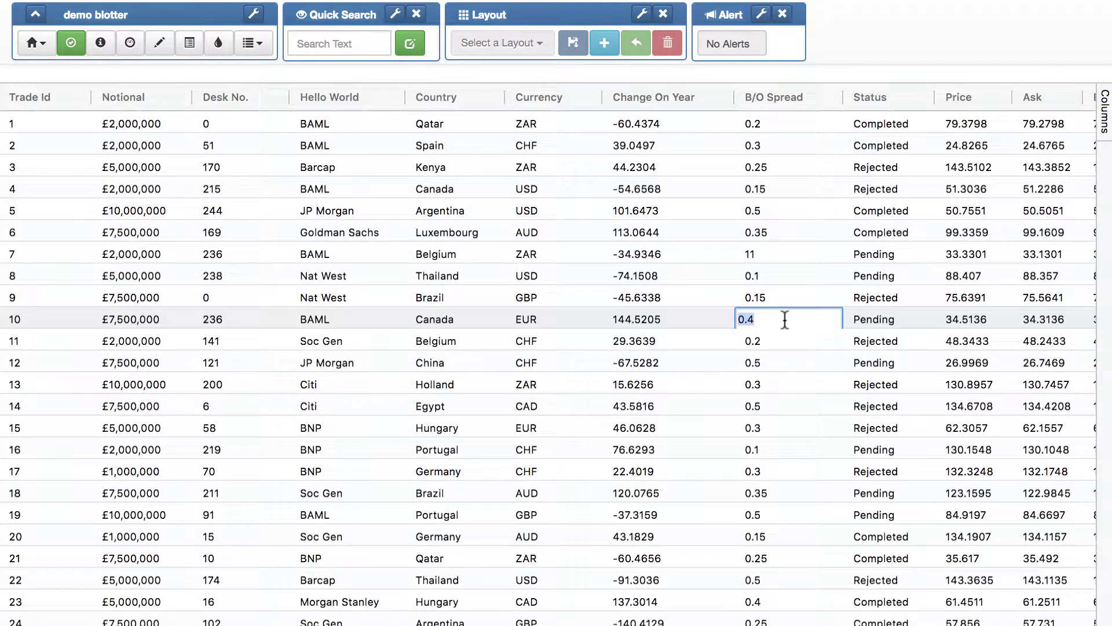
text(17)
click(783, 402)
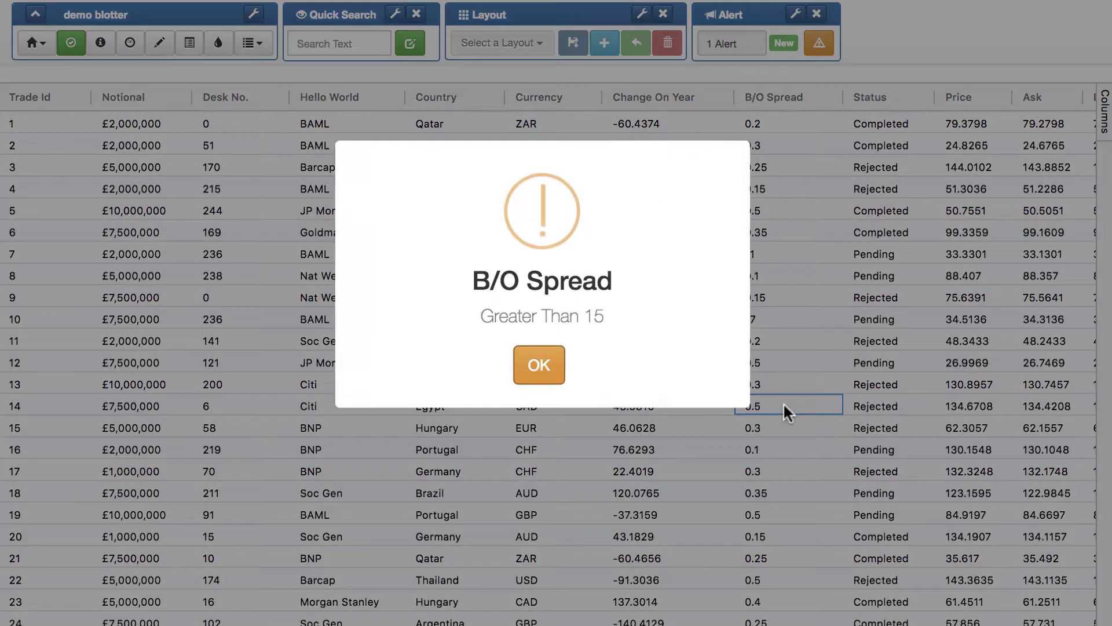
click(539, 365)
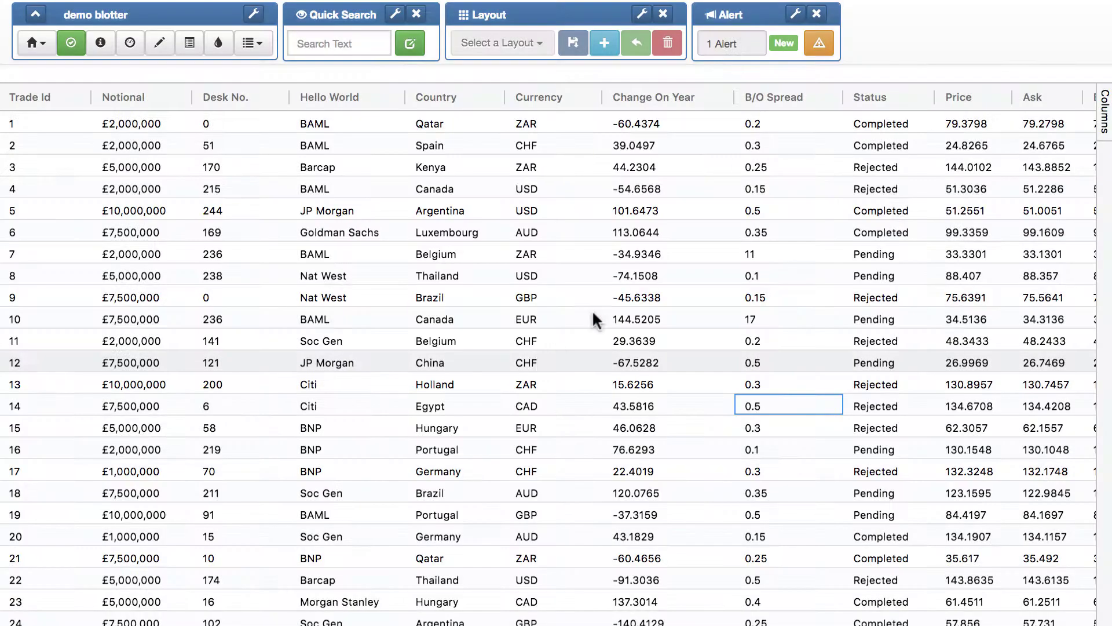
Step: Delete the B/O Spread alert from the list of triggered alerts
click(815, 55)
click(881, 113)
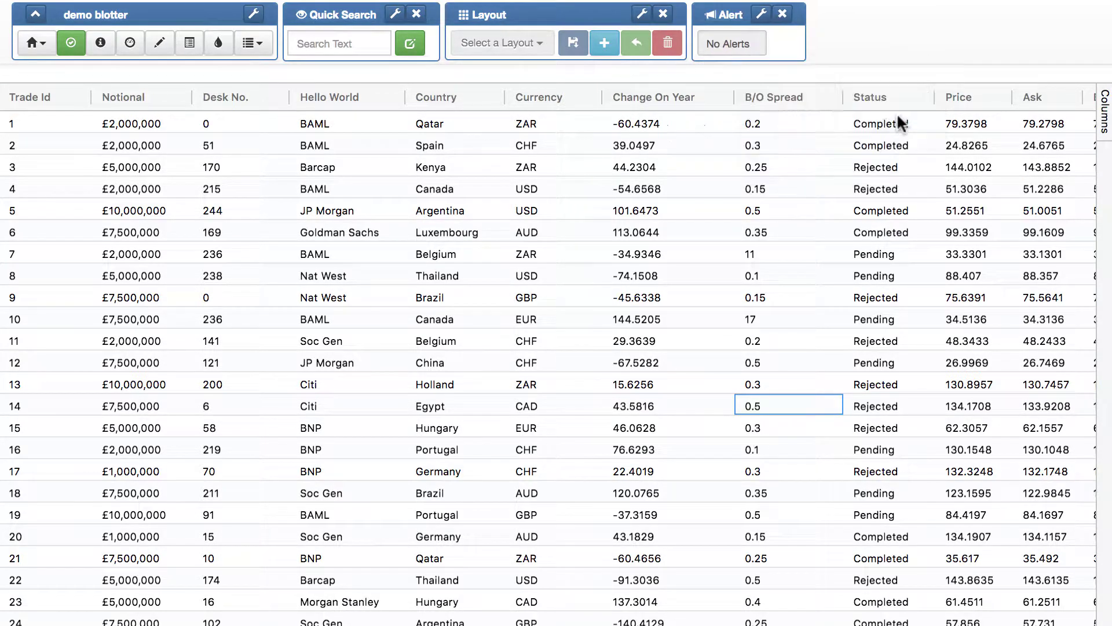
click(756, 245)
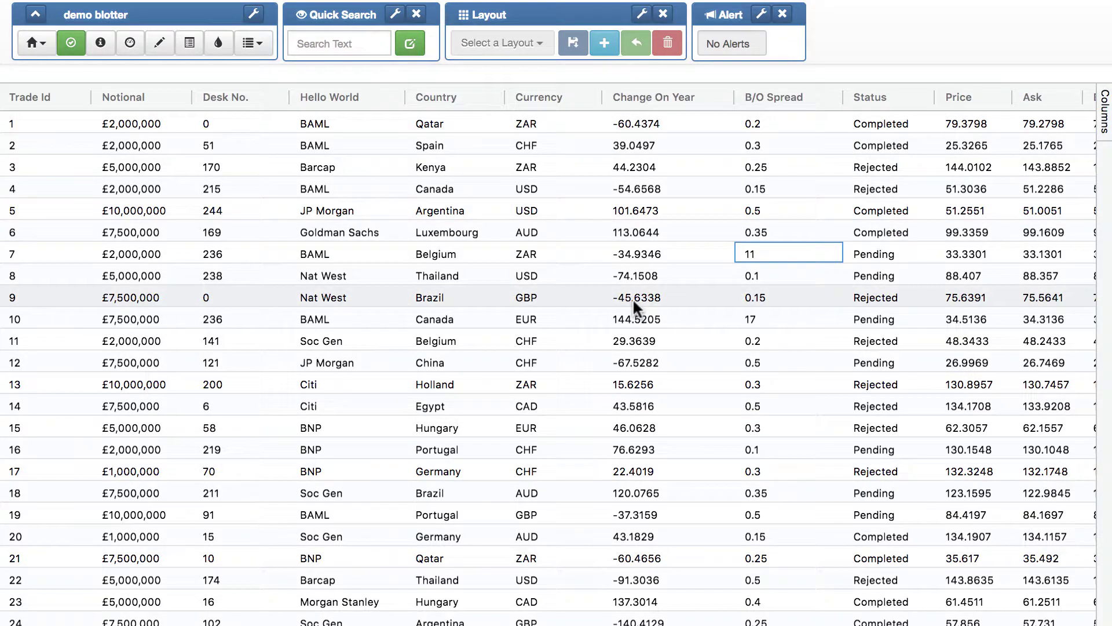
Step: Edit the B/O Spread alert definition to turn off Show as Popup, keeping the Warning type
click(761, 14)
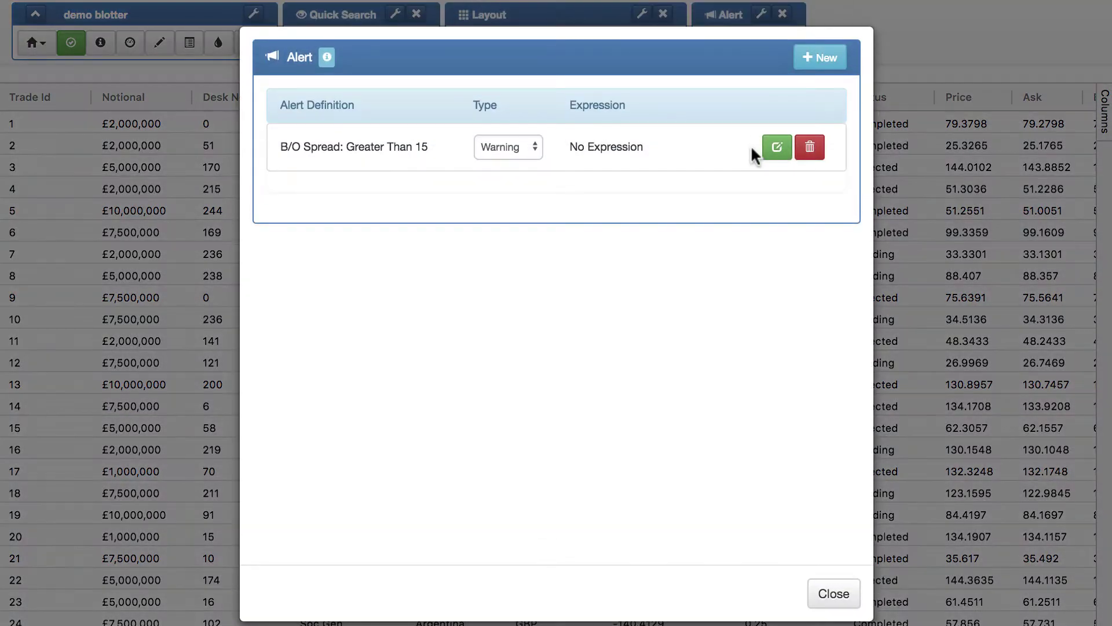
click(778, 149)
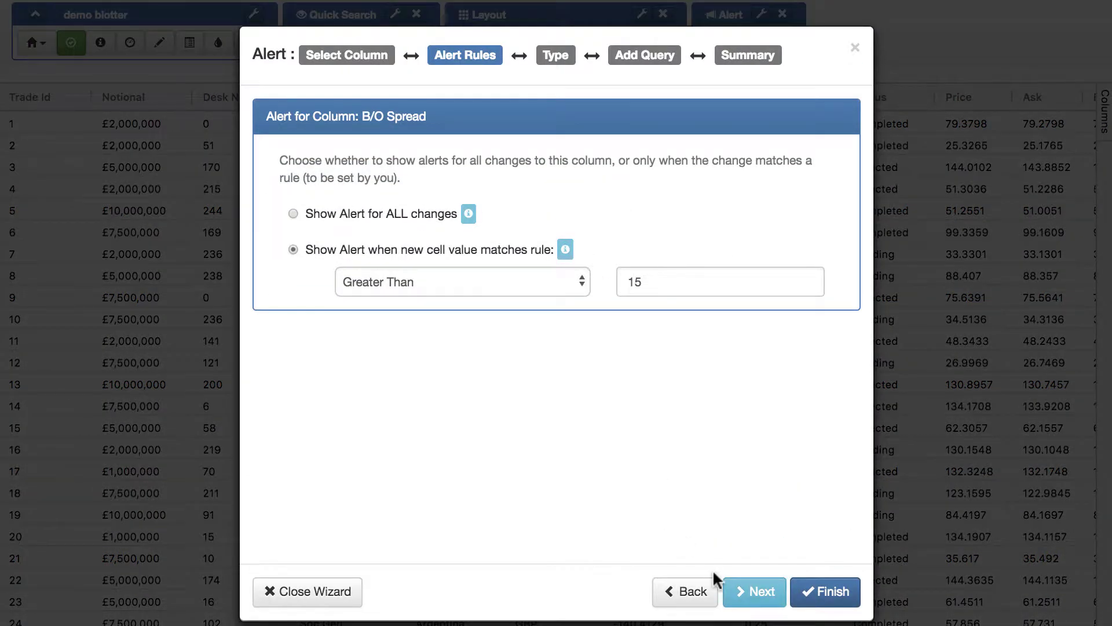
click(753, 591)
click(352, 355)
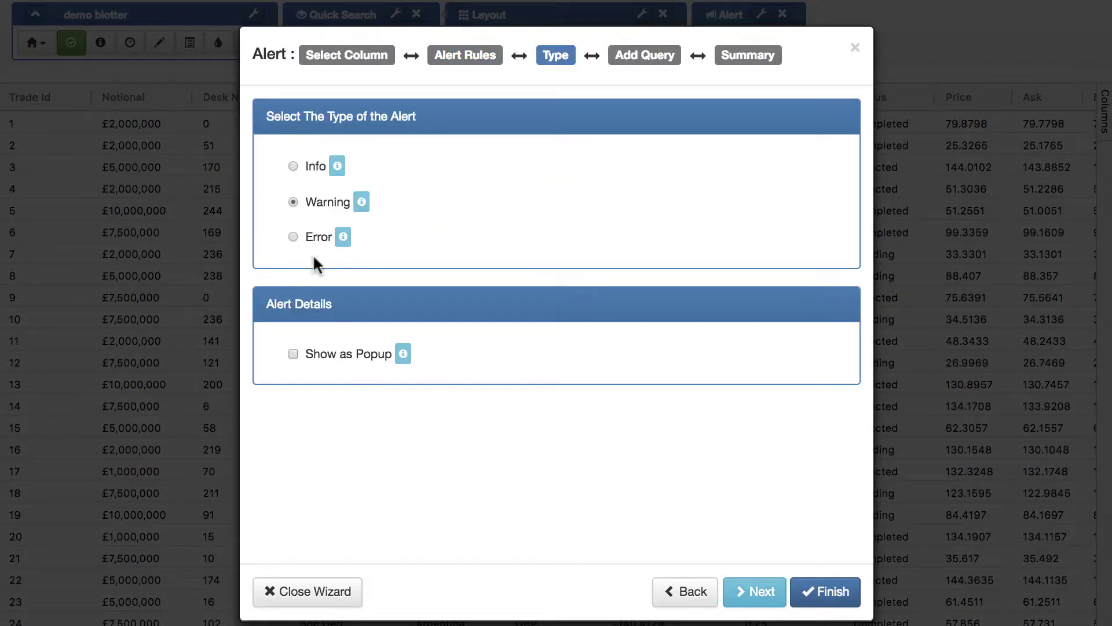
click(760, 592)
click(826, 592)
click(836, 594)
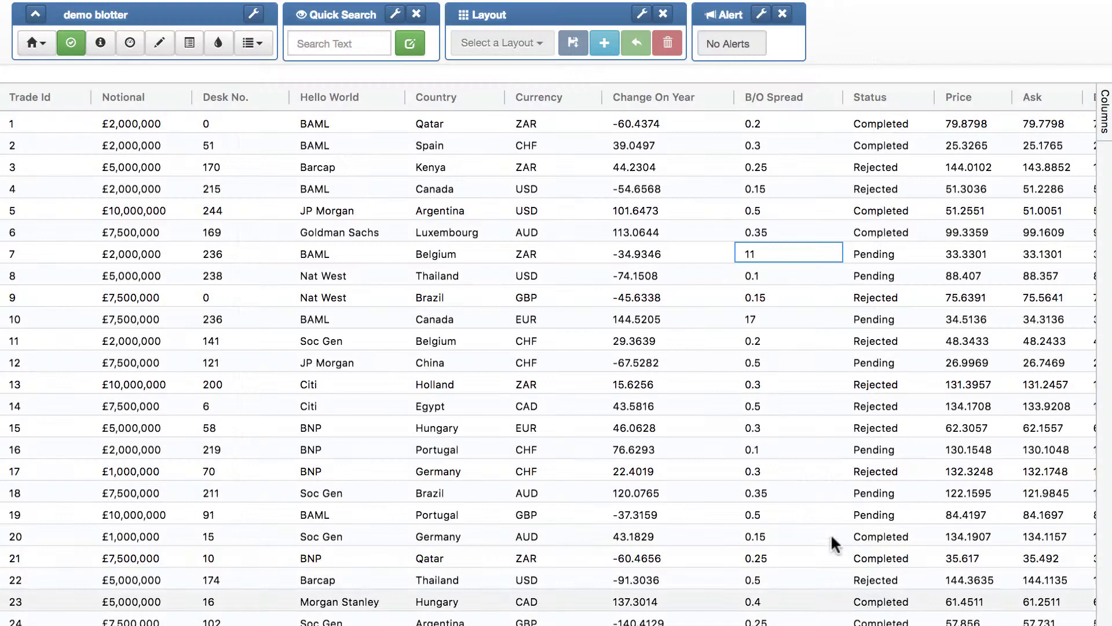
Step: Set the B/O Spread of trade 11 to 19
double_click(788, 339)
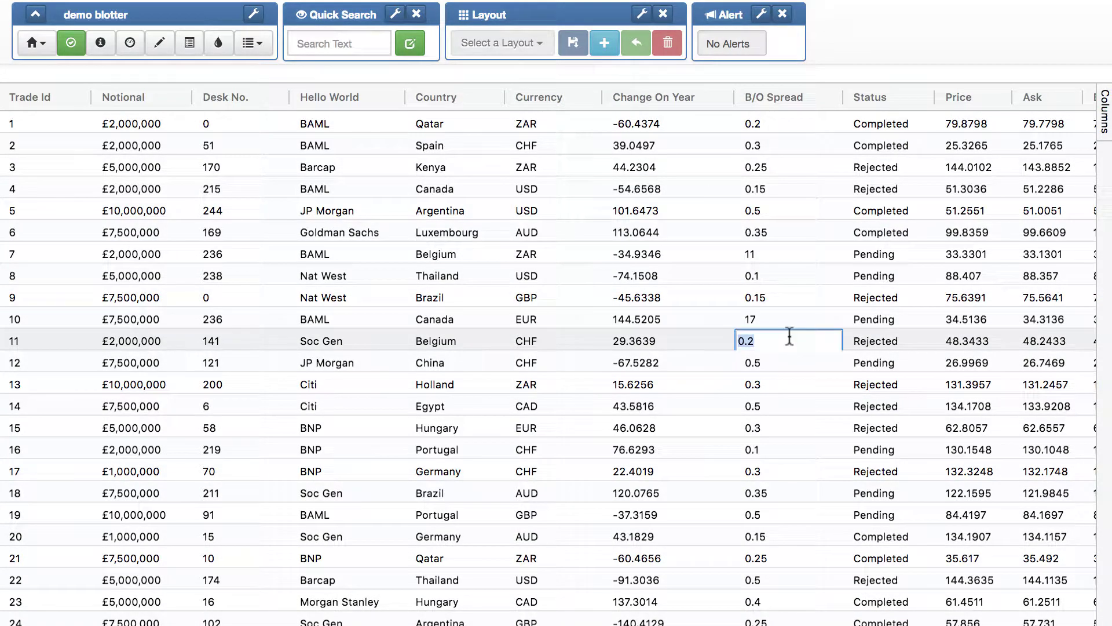
text(19)
click(768, 399)
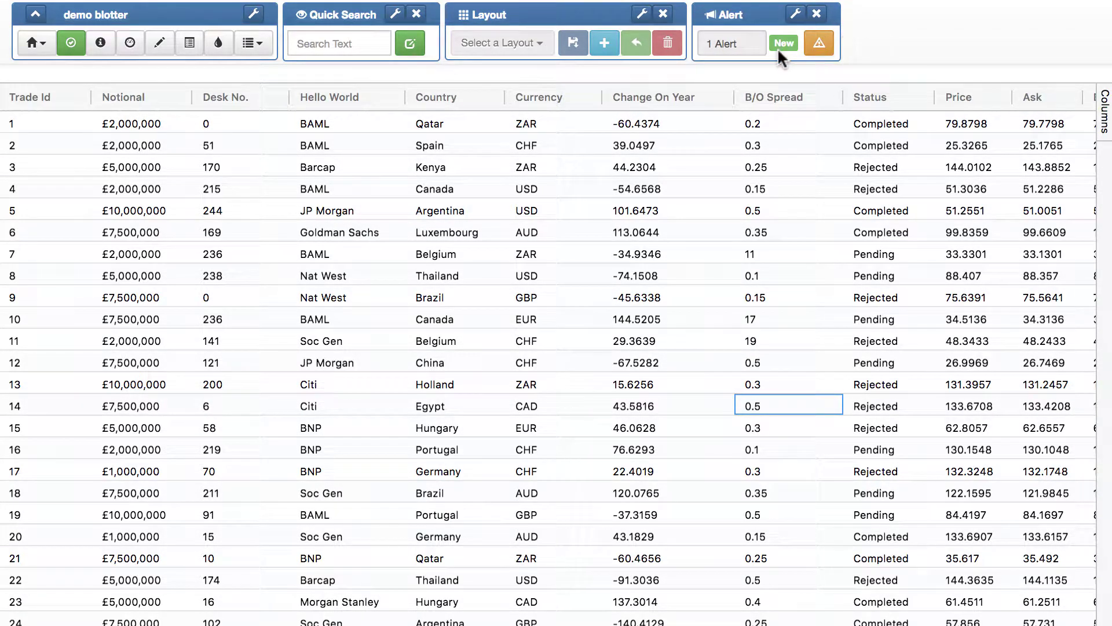
Step: Open the list of triggered alerts and clear all of them
click(819, 46)
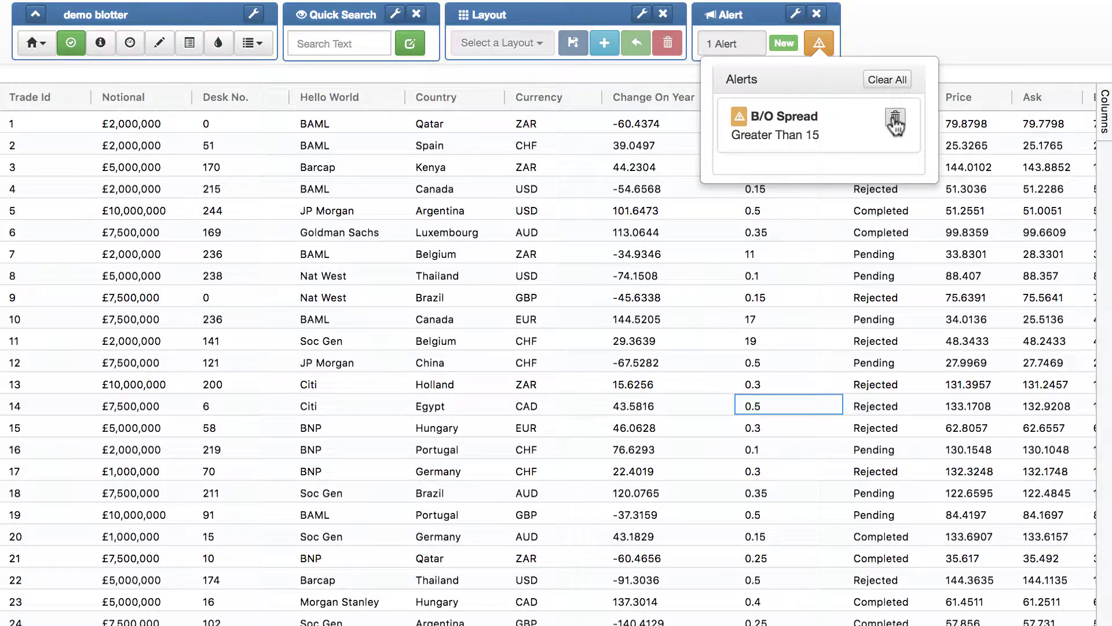
click(887, 80)
click(805, 253)
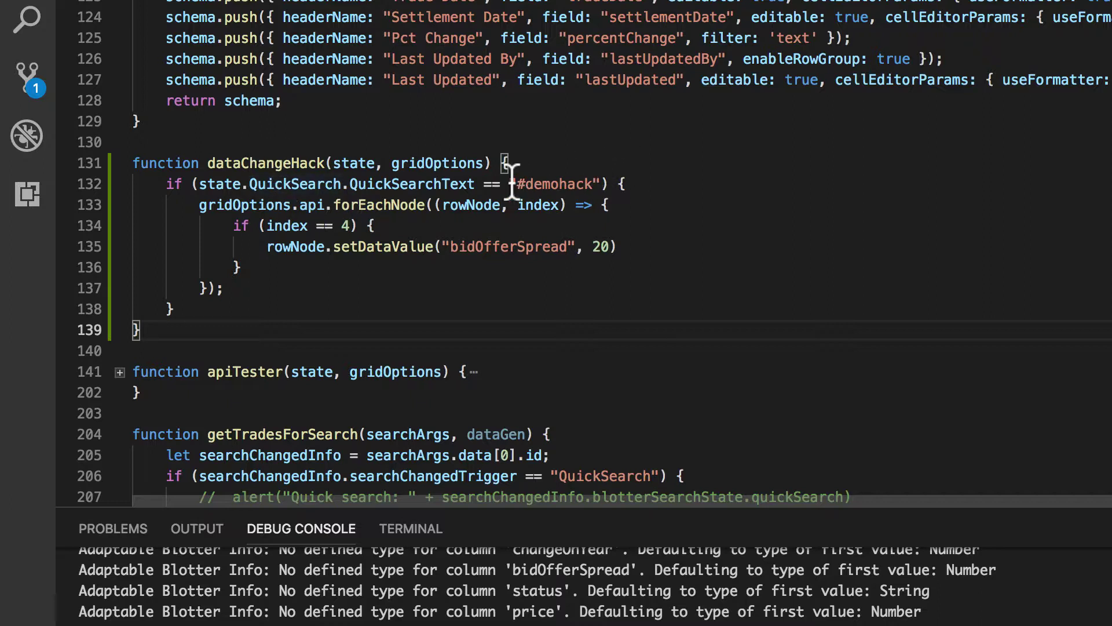
Step: Switch to the code editor and examine the dataChangeHack function's quick search condition, row index, bidOfferSpread column and assigned value
click(569, 176)
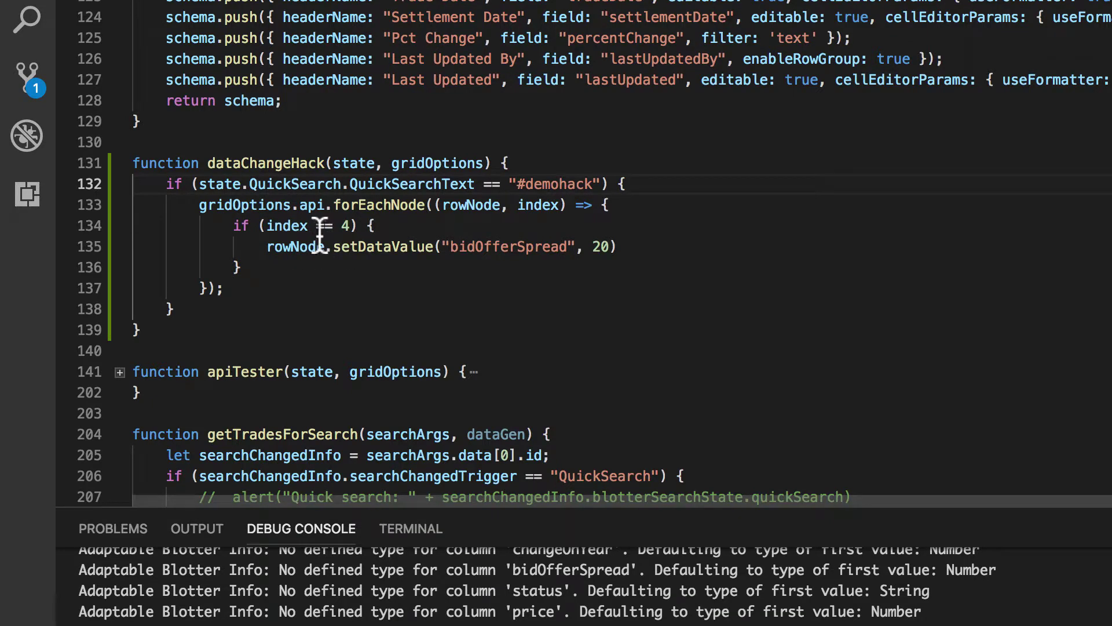
double_click(502, 247)
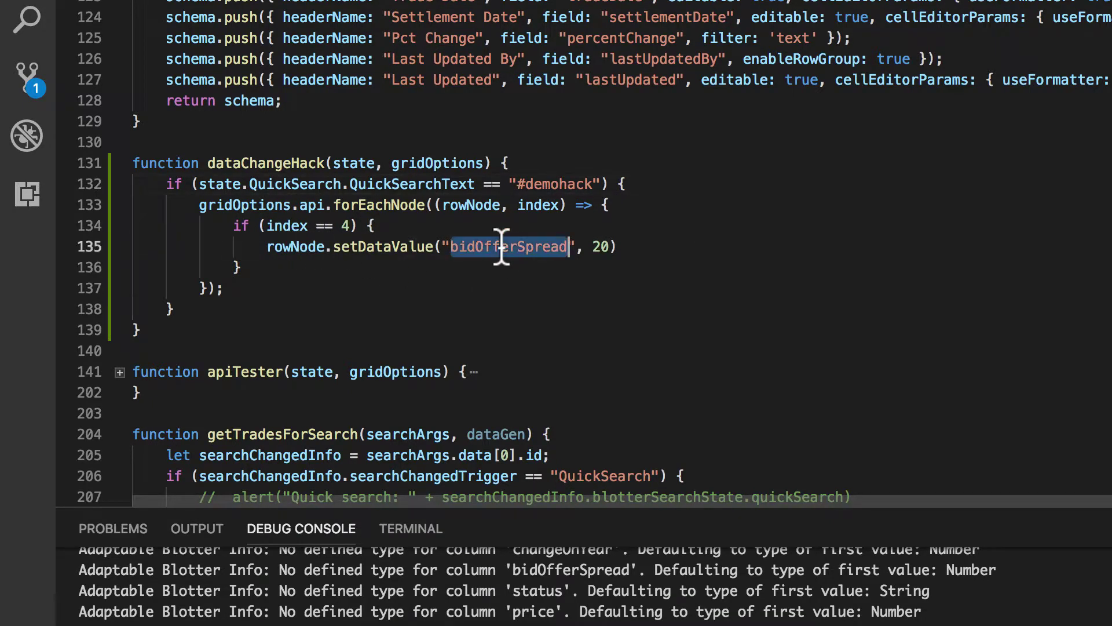
double_click(290, 227)
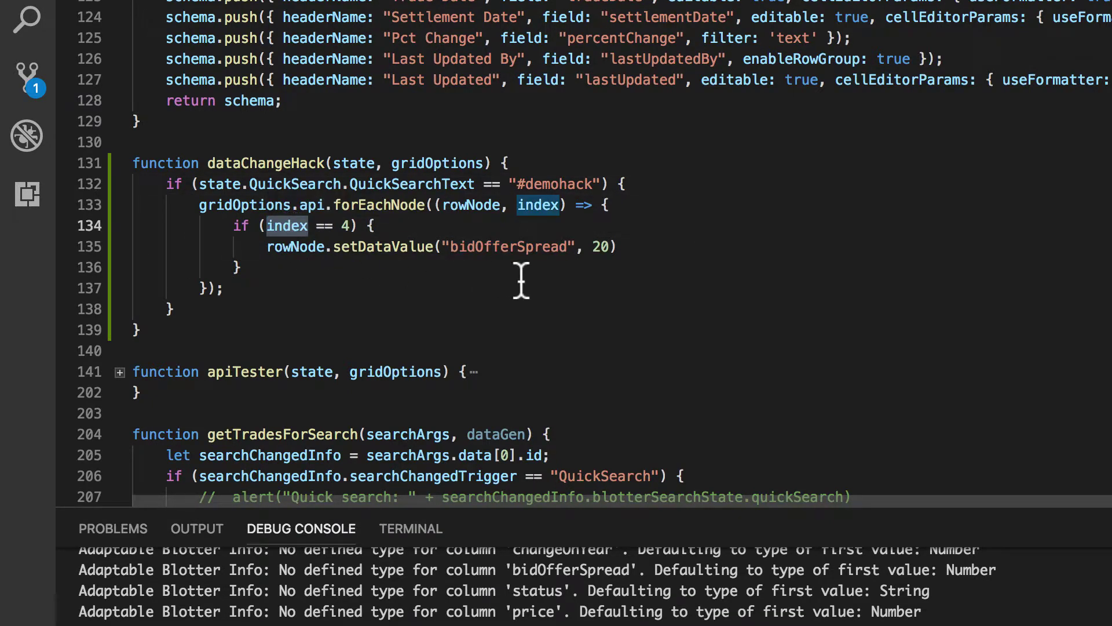
double_click(600, 247)
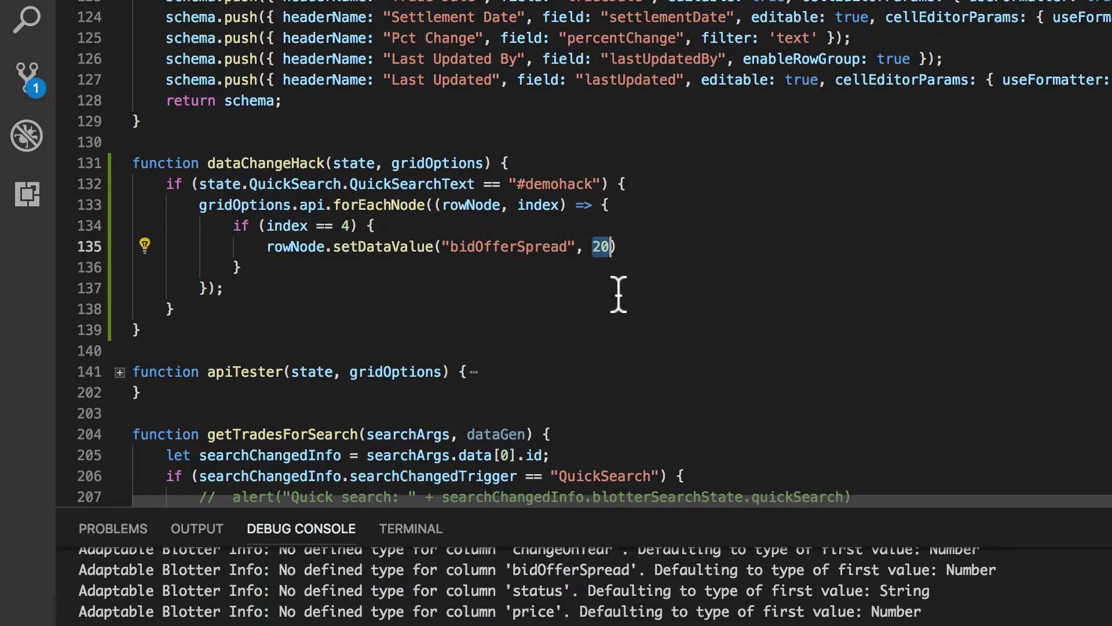
Step: Switch back to the demo blotter, run a quick search for #demohack to trigger the external data change, and clear the resulting alert
mouse_move(534, 204)
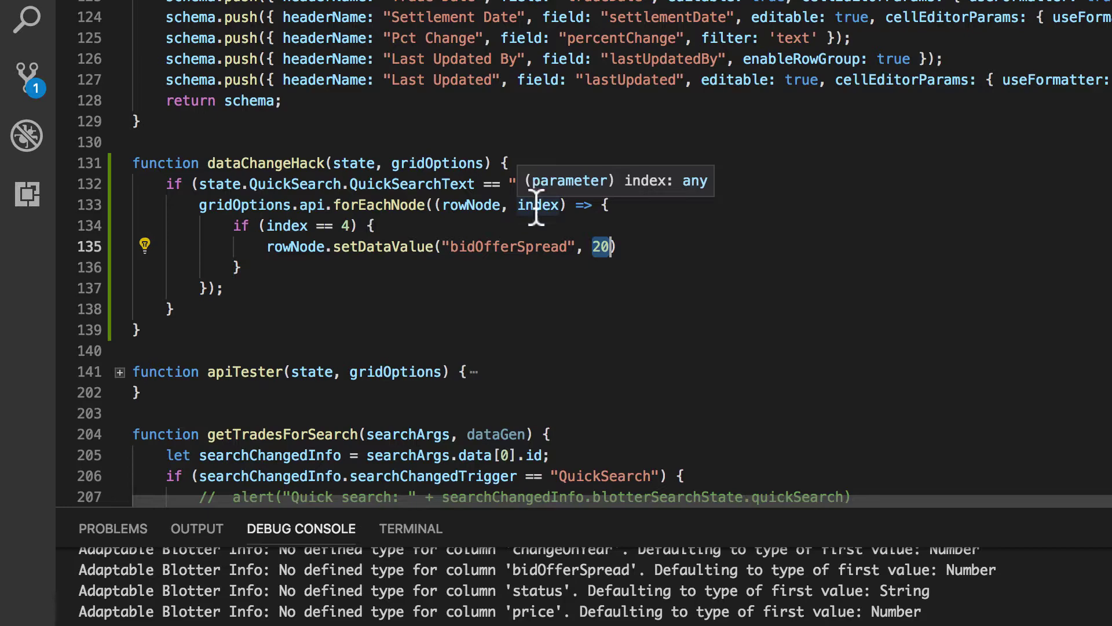
key(super+Tab)
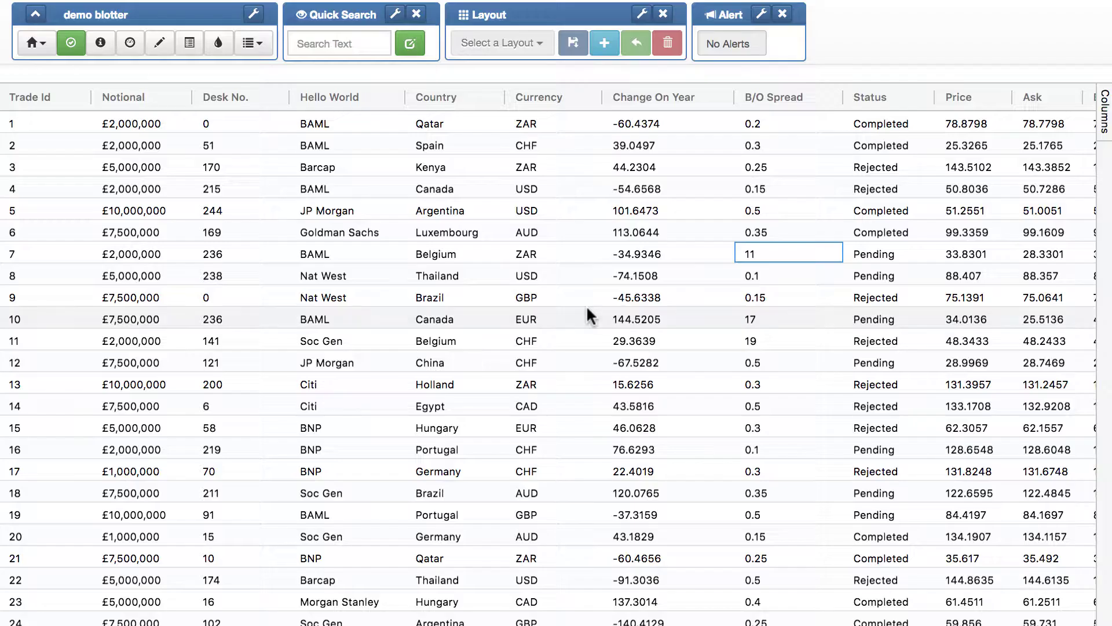
click(357, 41)
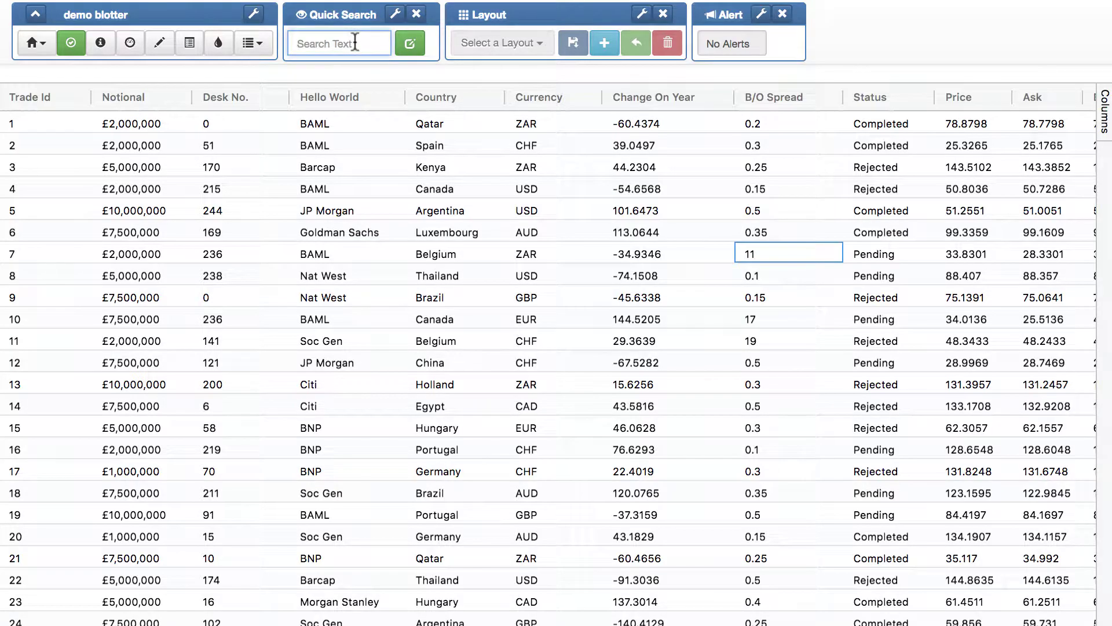
text(#)
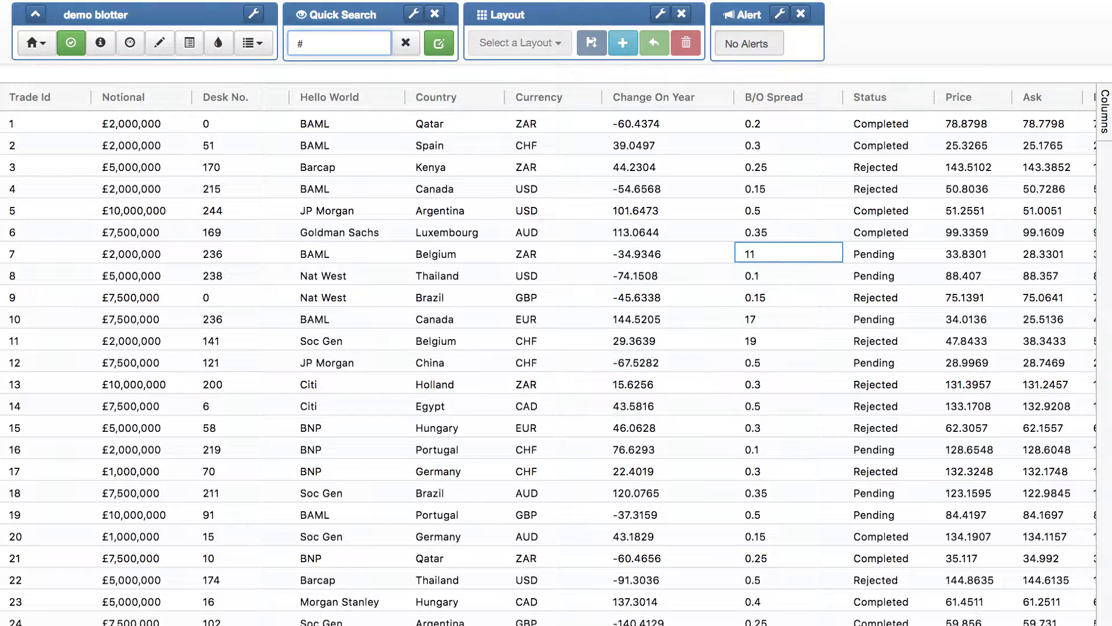
text(demohack)
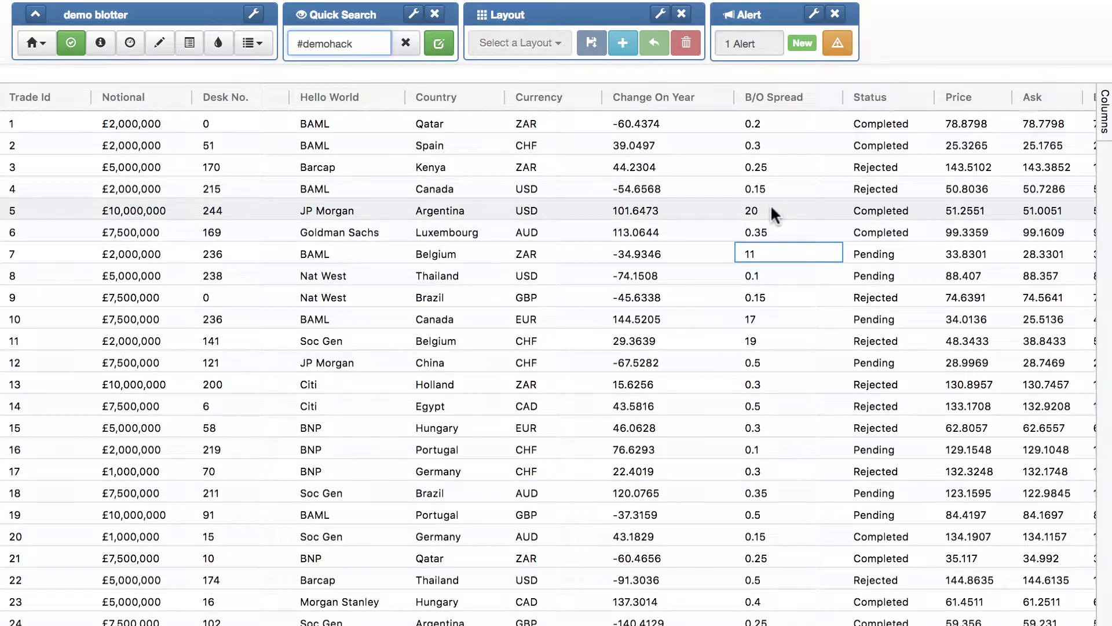
click(837, 49)
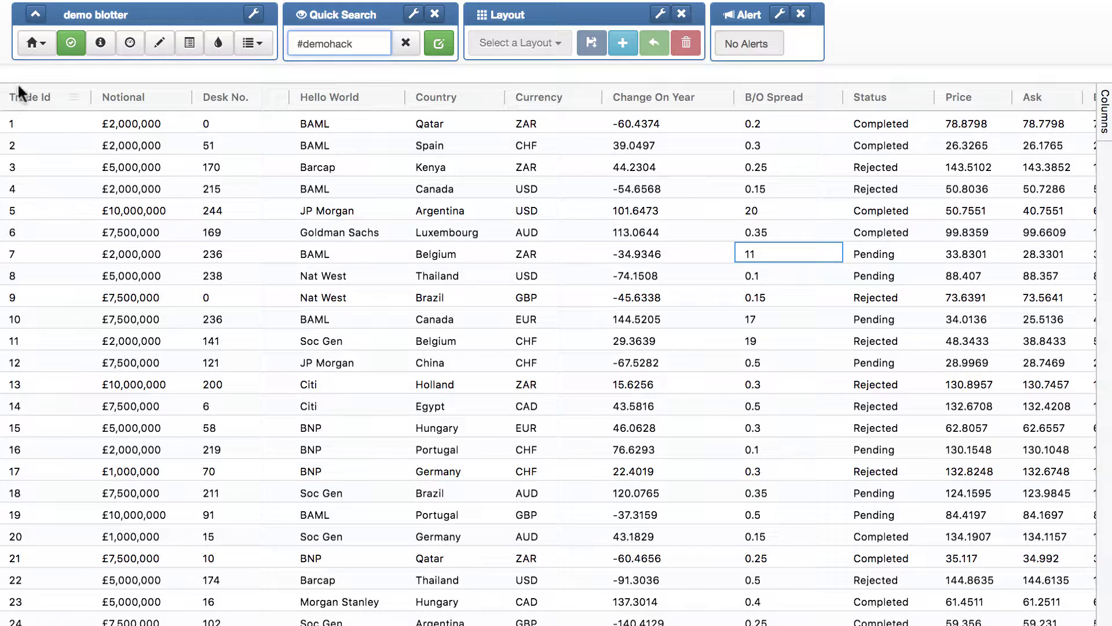
click(36, 42)
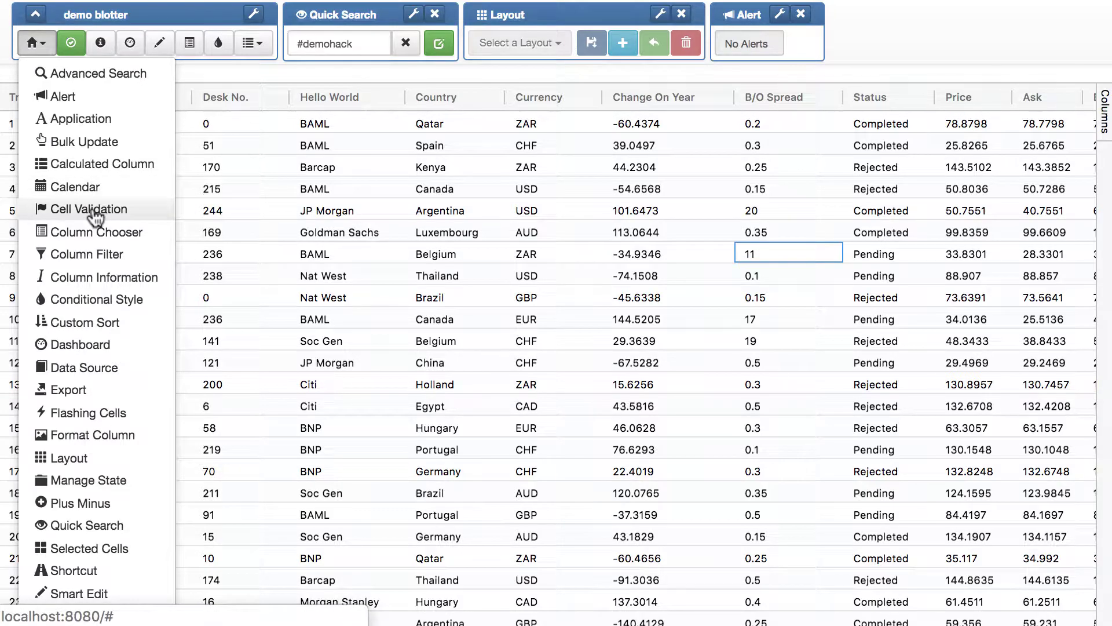
click(523, 316)
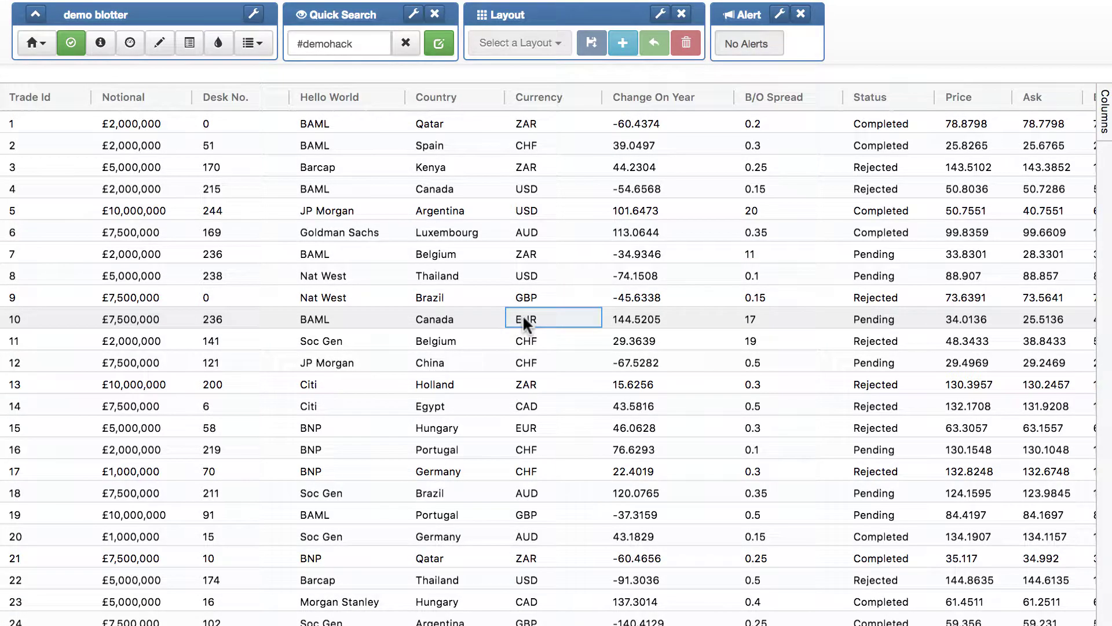